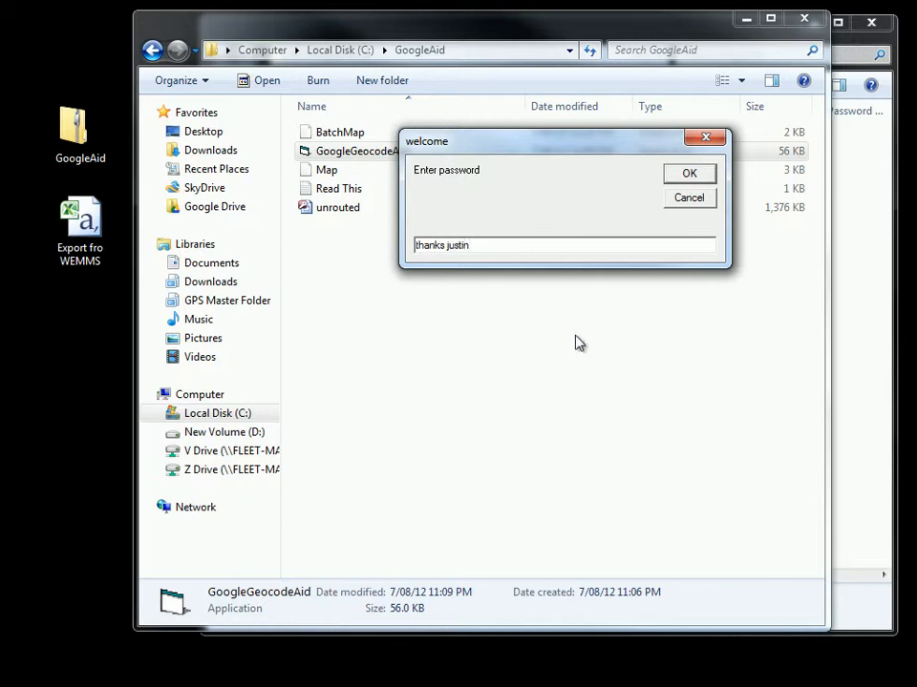
Submit the program password and close both open folder windows, leaving the batch-or-single prompt in view on the desktop
left_click(705, 179)
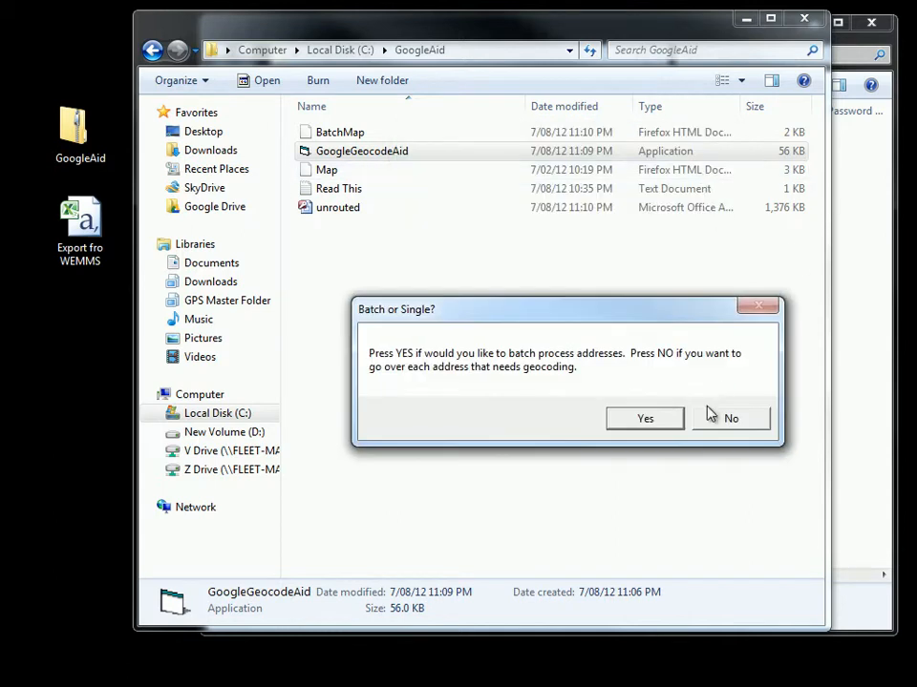
left_click_drag(659, 310, 621, 272)
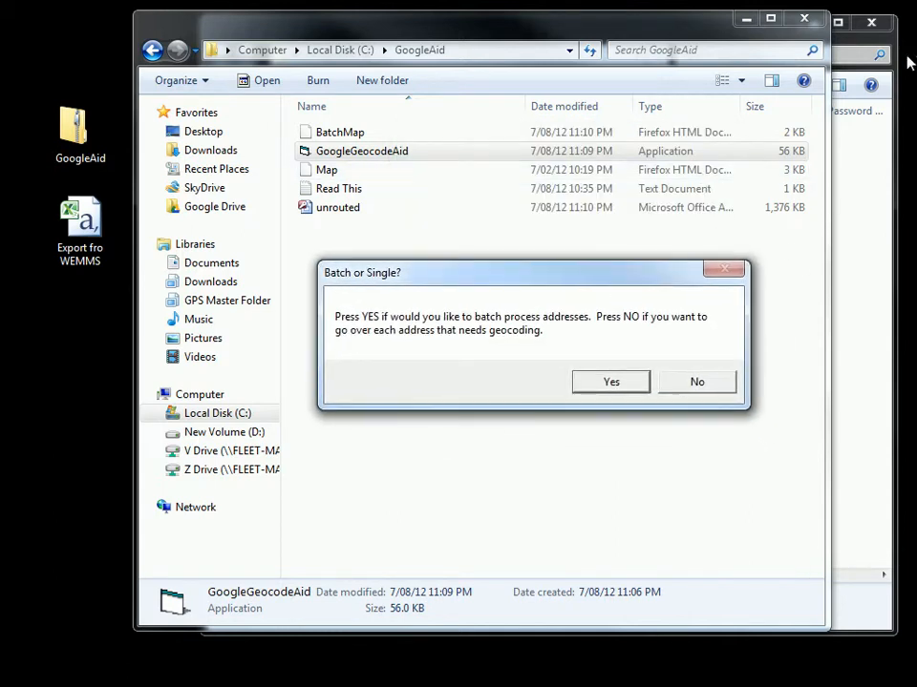
left_click(804, 17)
left_click(871, 21)
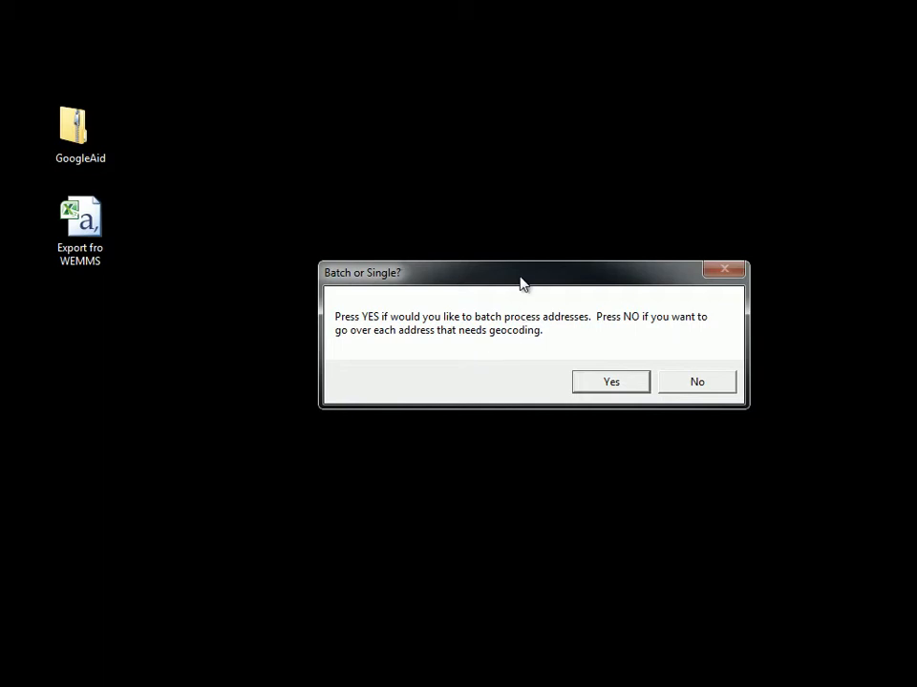
left_click_drag(522, 271, 517, 244)
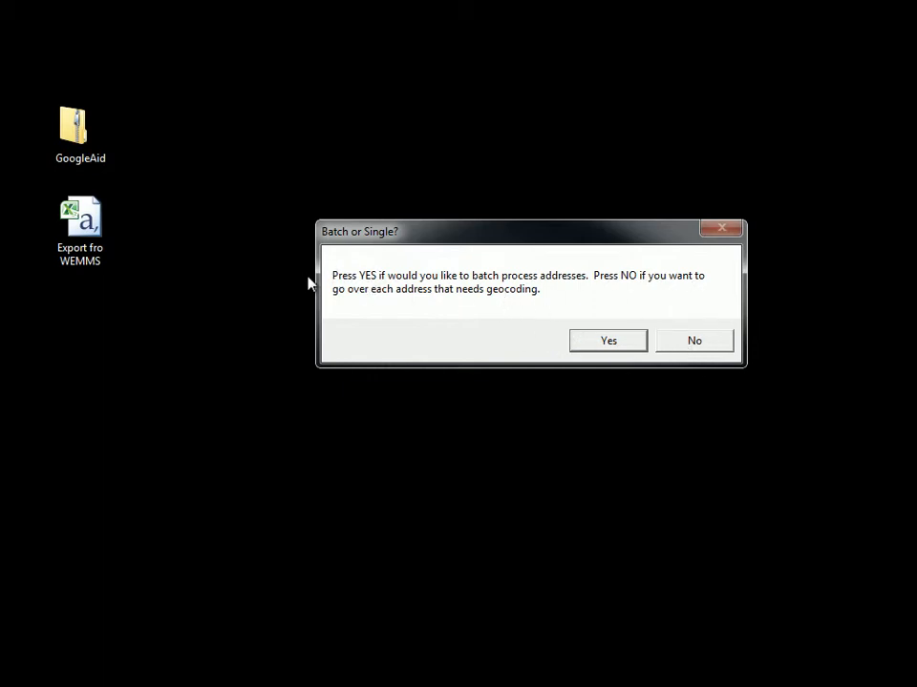
Batch process the addresses against the Access 2007 database, acknowledge completion and close the batch window
left_click(628, 352)
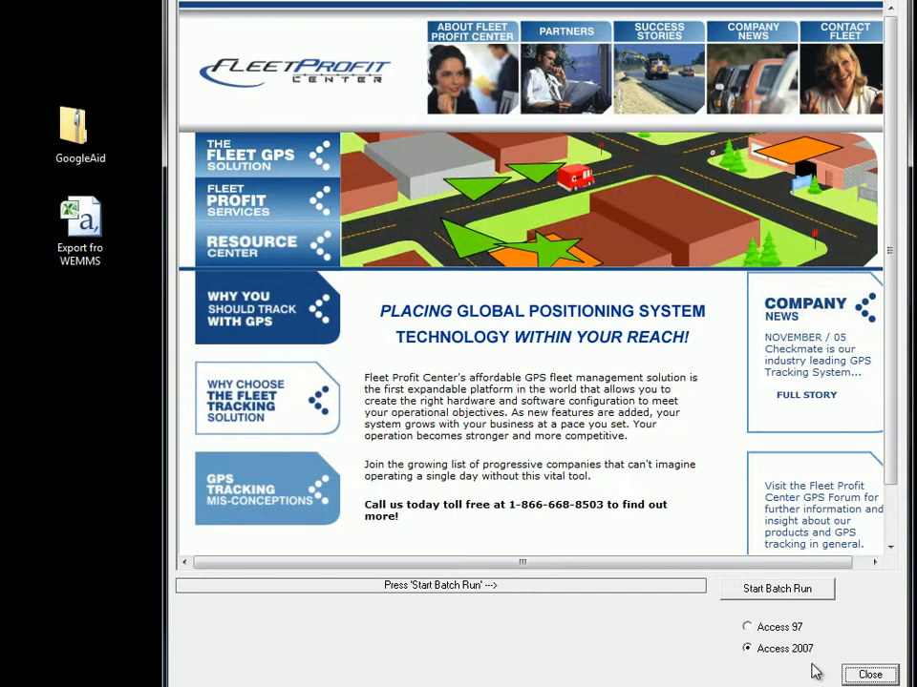
left_click(786, 590)
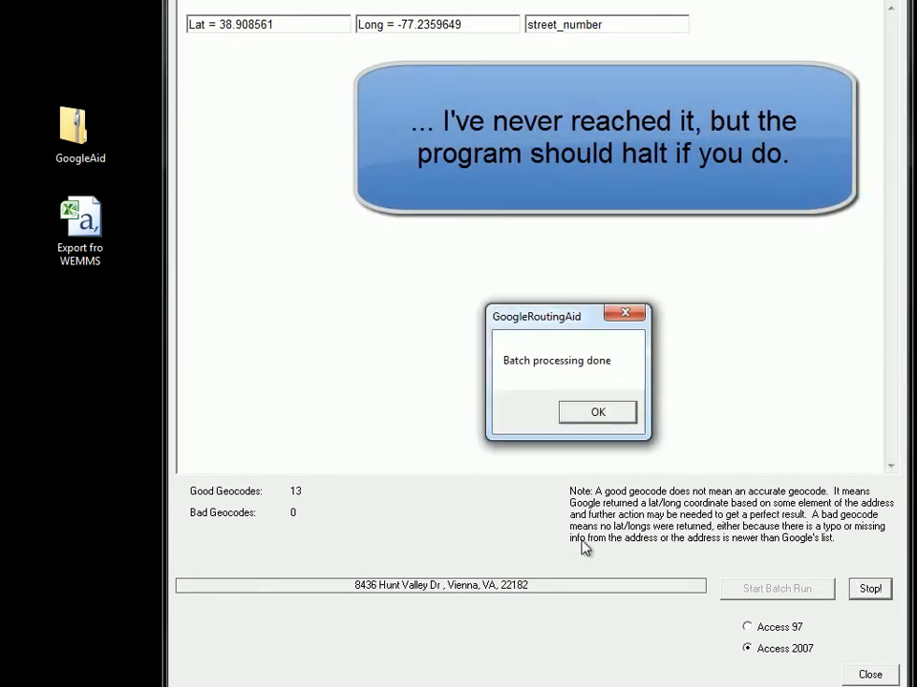
left_click(597, 413)
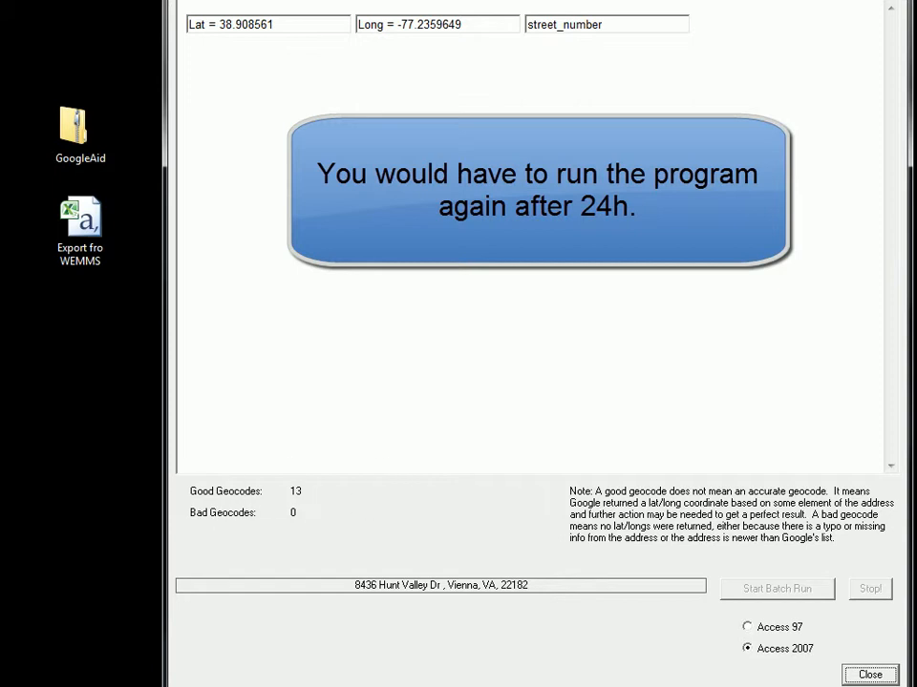
left_click(870, 675)
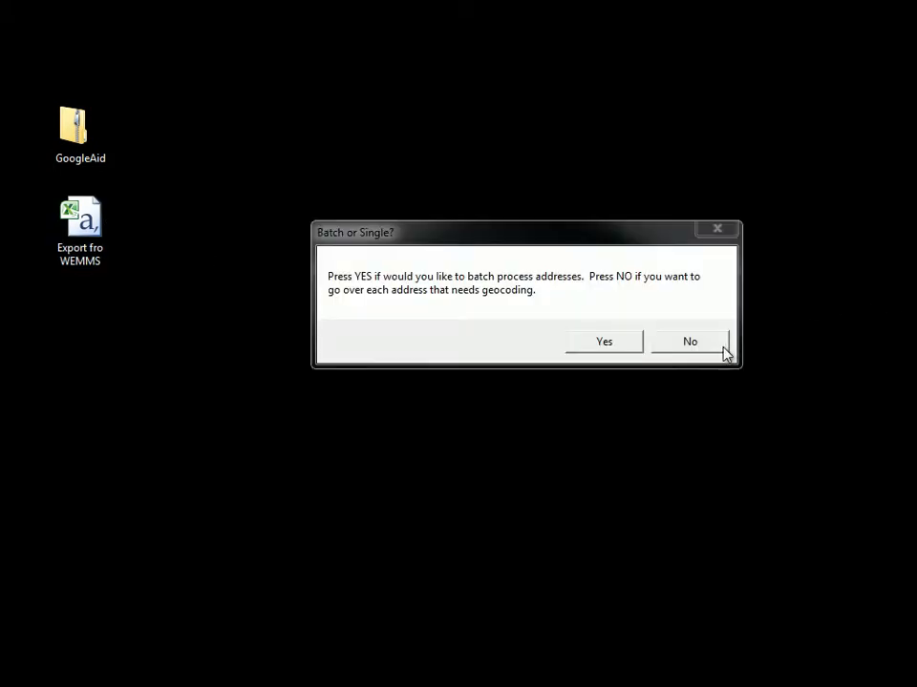
Start geocoding addresses one by one and find the first customer's address on the map
left_click(696, 342)
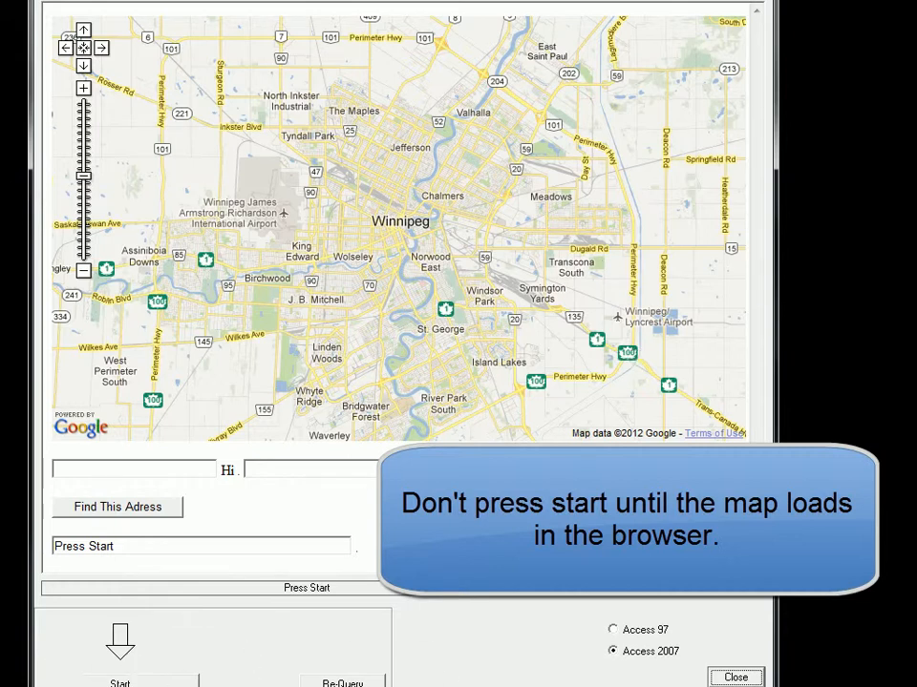
left_click(148, 683)
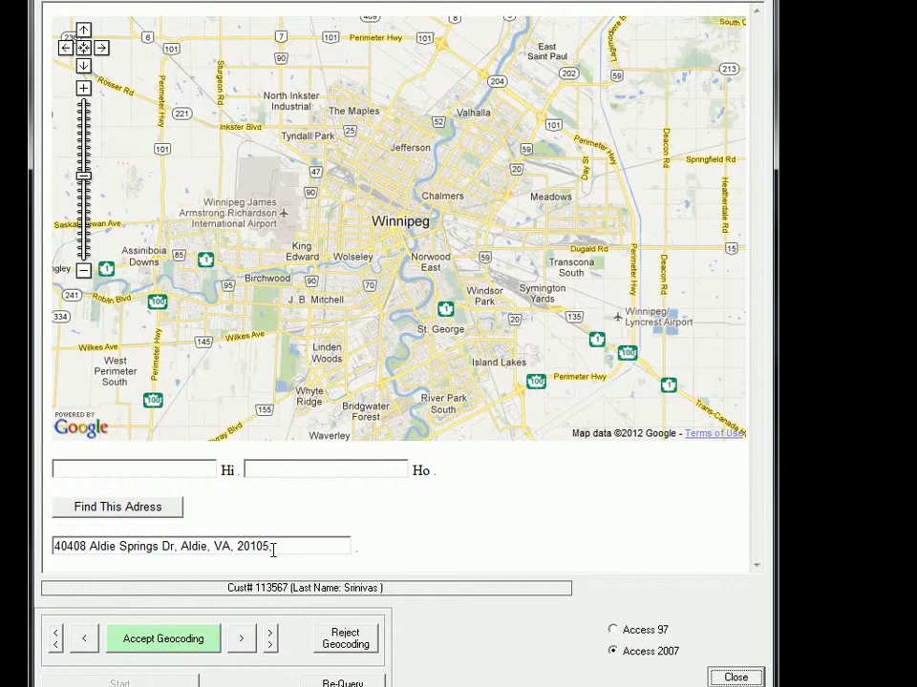
left_click(138, 509)
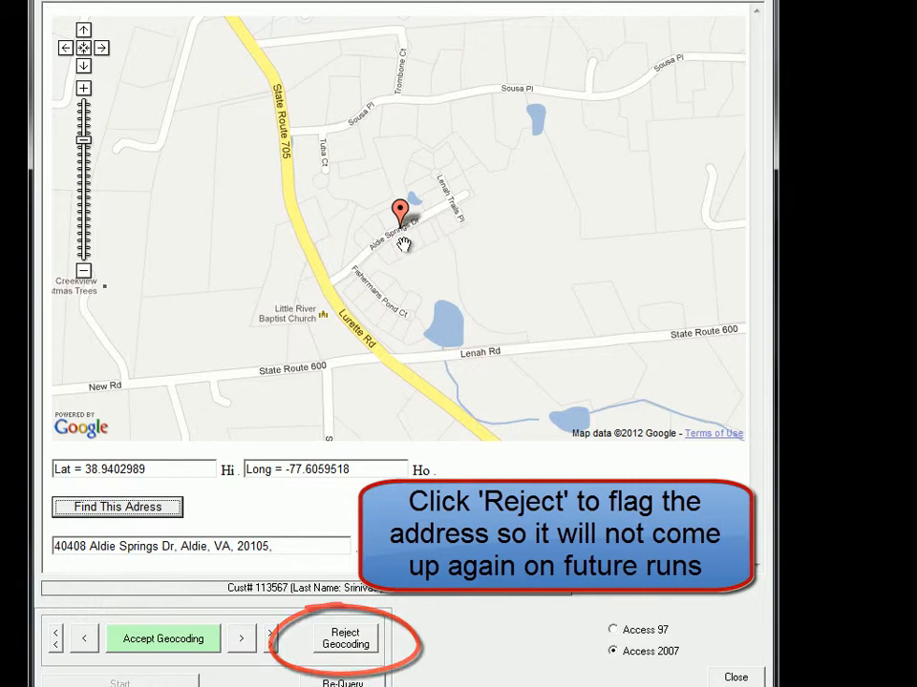
Move the customer's marker northeast along its street to just before the side street, accept the geocoding and close the map window
left_click(83, 88)
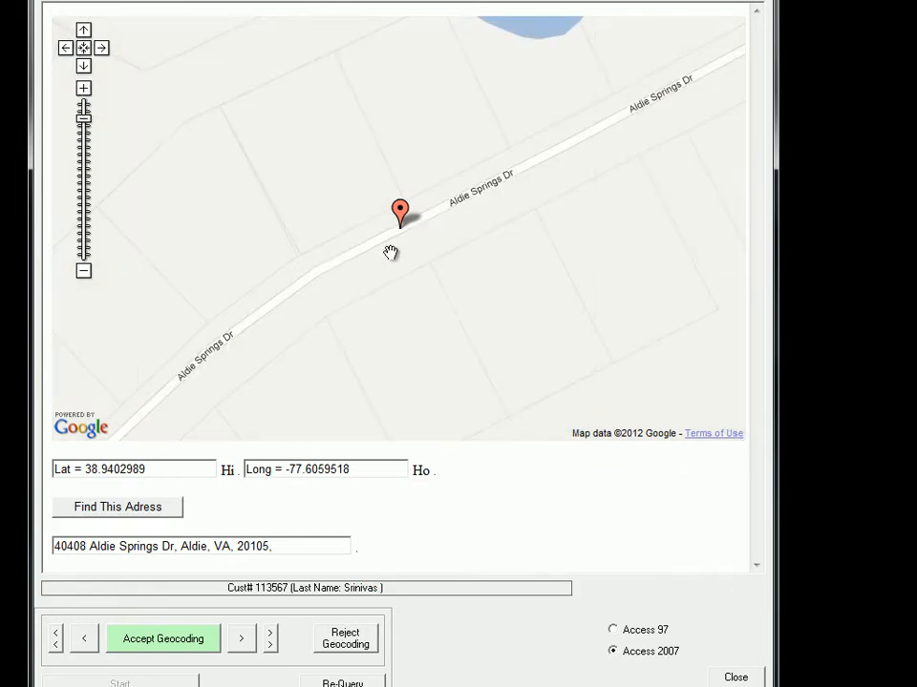
left_click(84, 273)
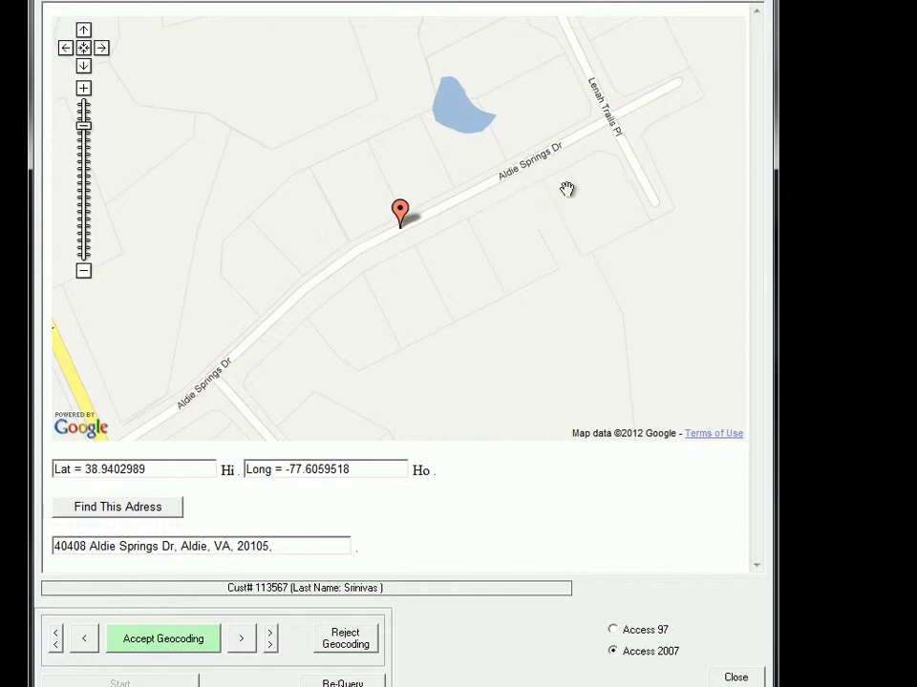
mouse_move(401, 213)
left_mouse_down()
mouse_move(491, 205)
mouse_move(550, 140)
mouse_move(551, 150)
left_mouse_up()
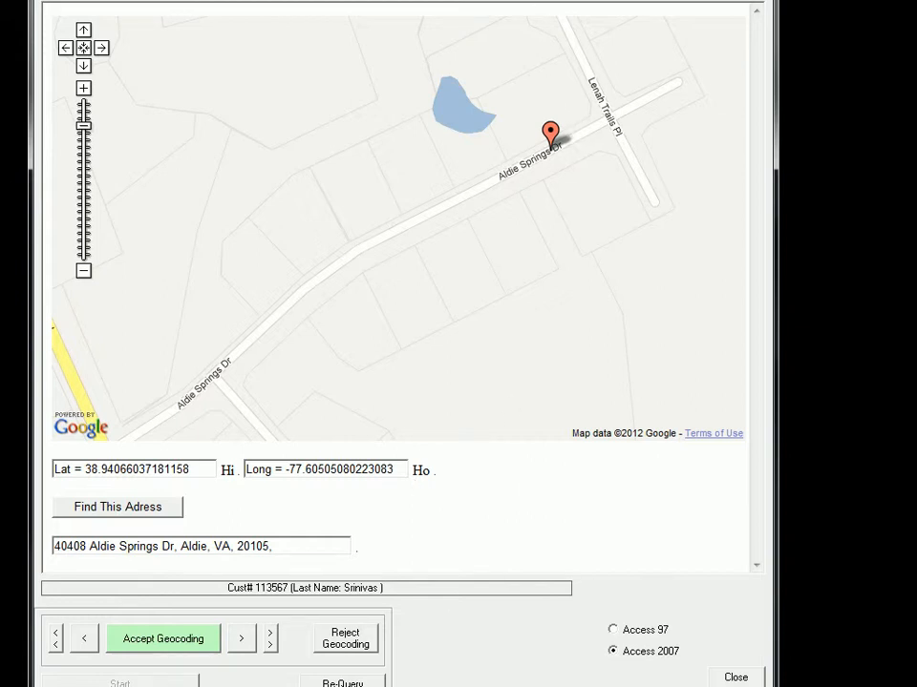
left_click(176, 650)
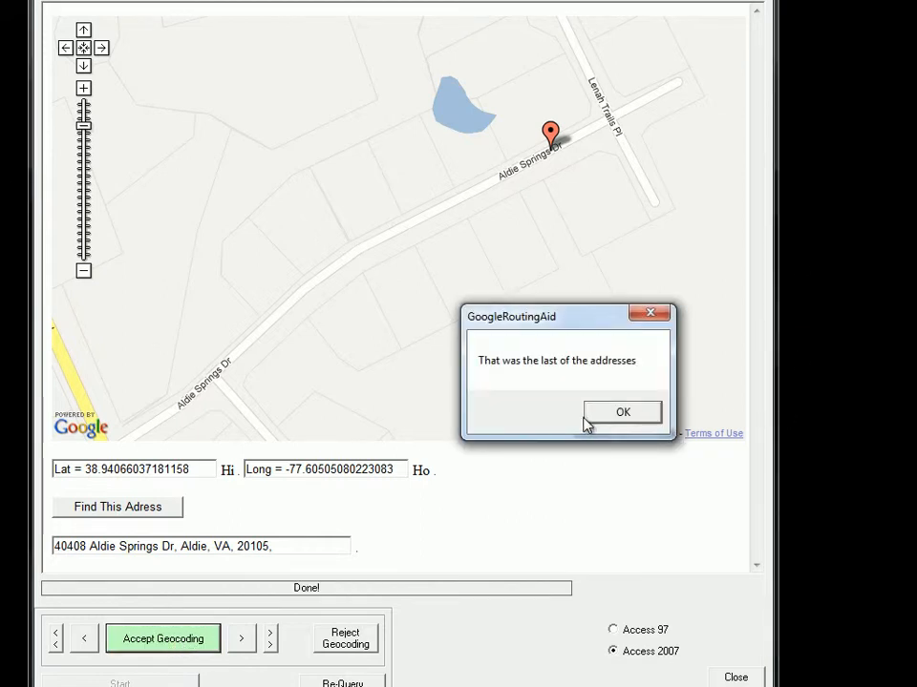
left_click(630, 412)
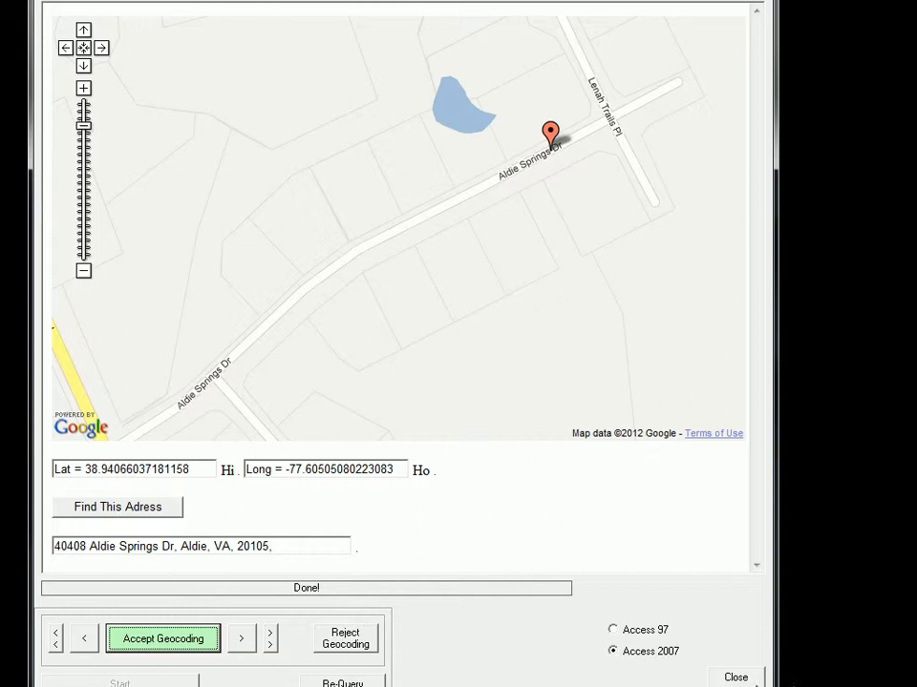
left_click(737, 677)
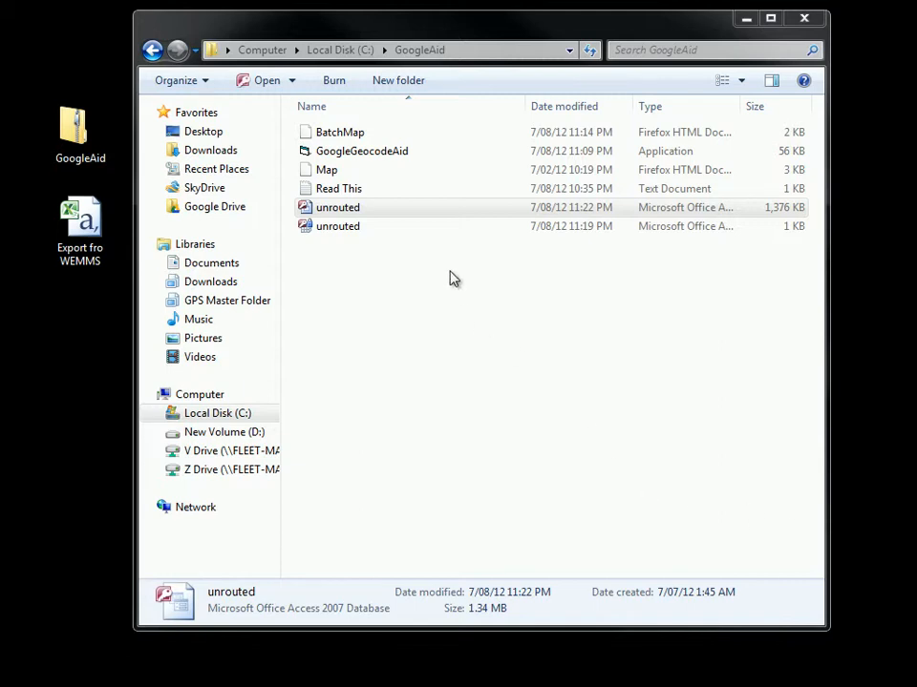
Select the Export fro WEMMS file and the unrouted Access database in turn, and close the GoogleAid folder window
left_click(82, 253)
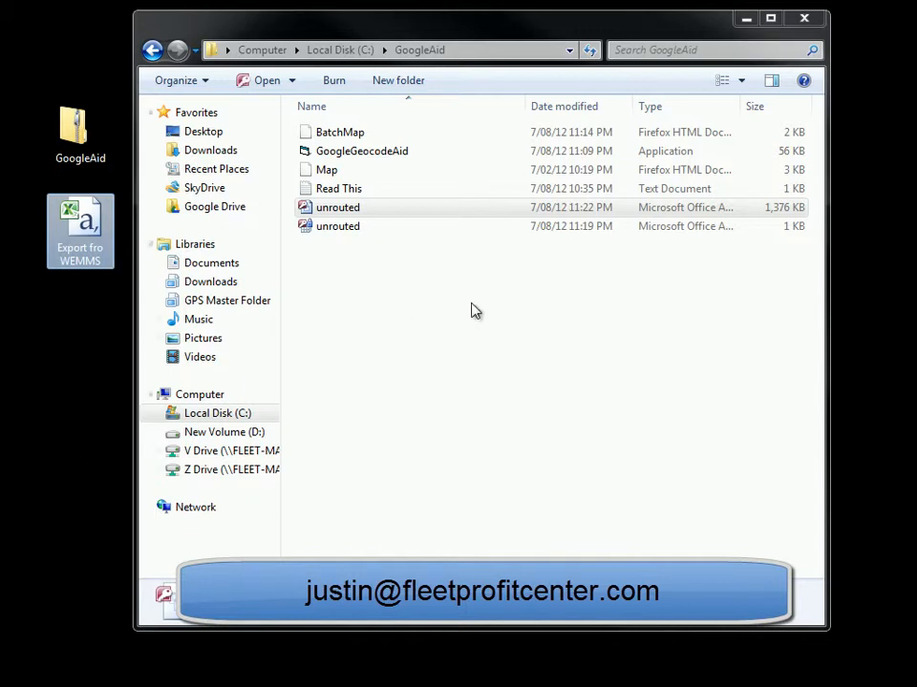
left_click(313, 211)
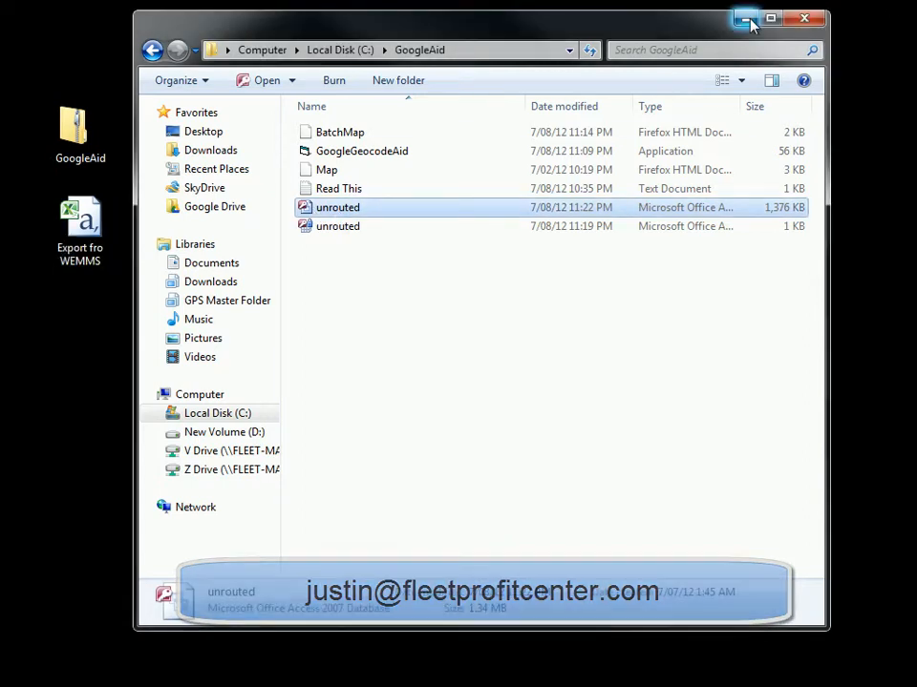
left_click(804, 15)
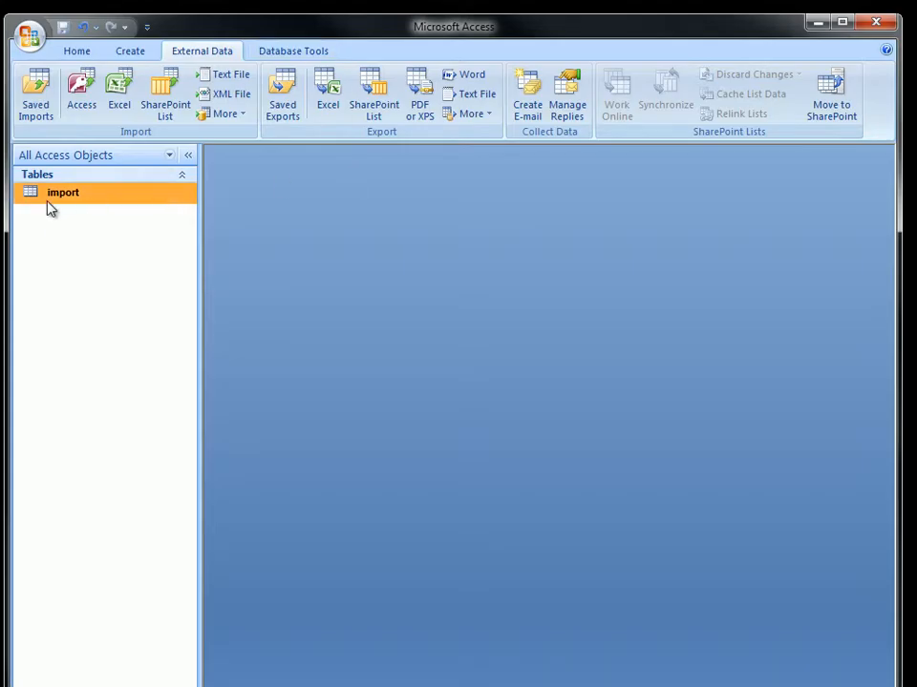
In Microsoft Access, delete all records from the import table and close it after checking the Lat, Long and Status columns
double_click(52, 202)
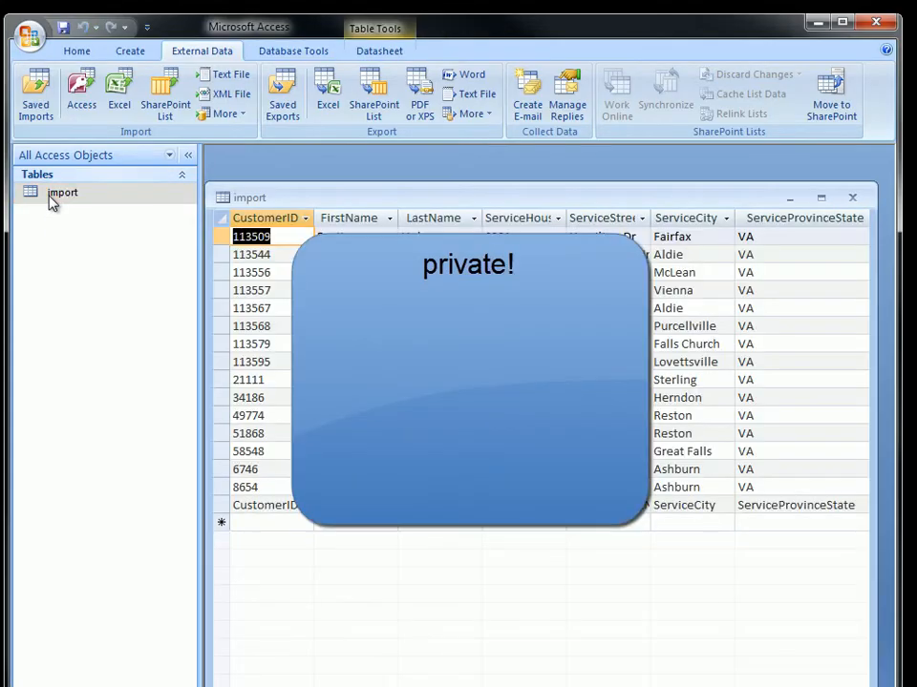
left_click_drag(224, 236, 216, 512)
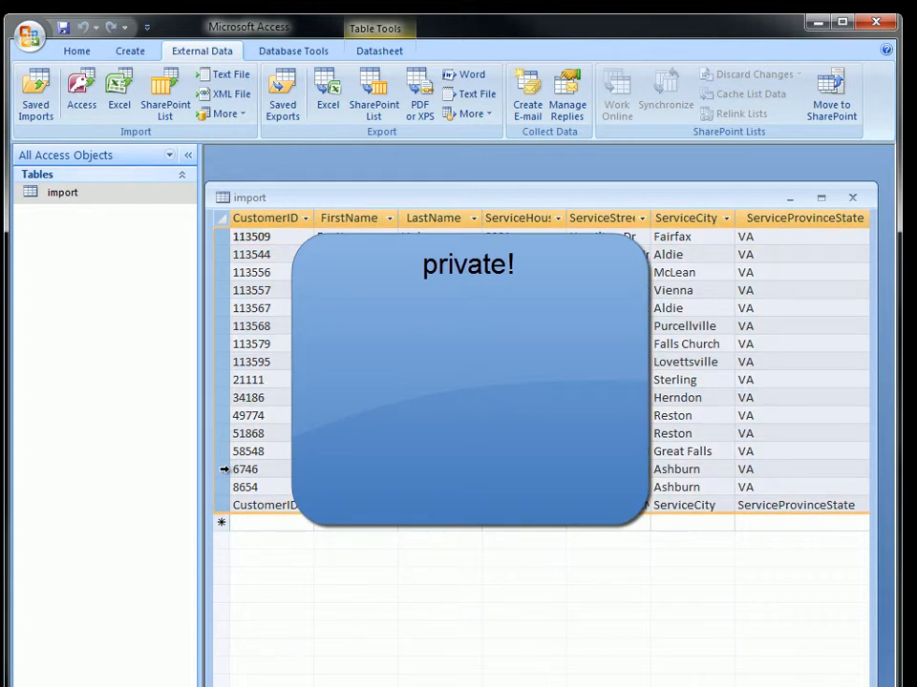
key("Delete")
left_click(531, 416)
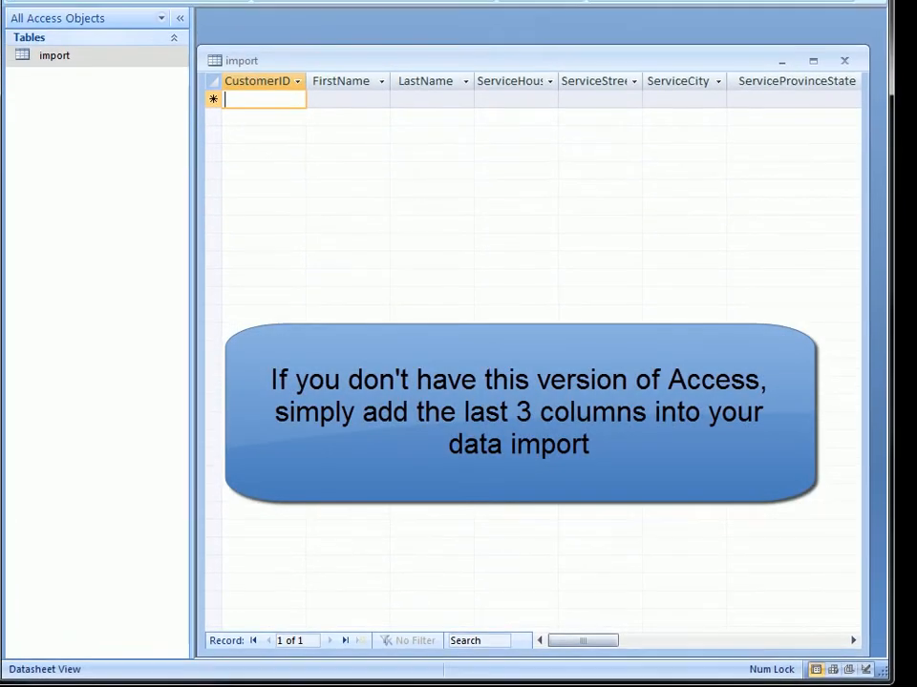
left_click_drag(591, 641, 775, 636)
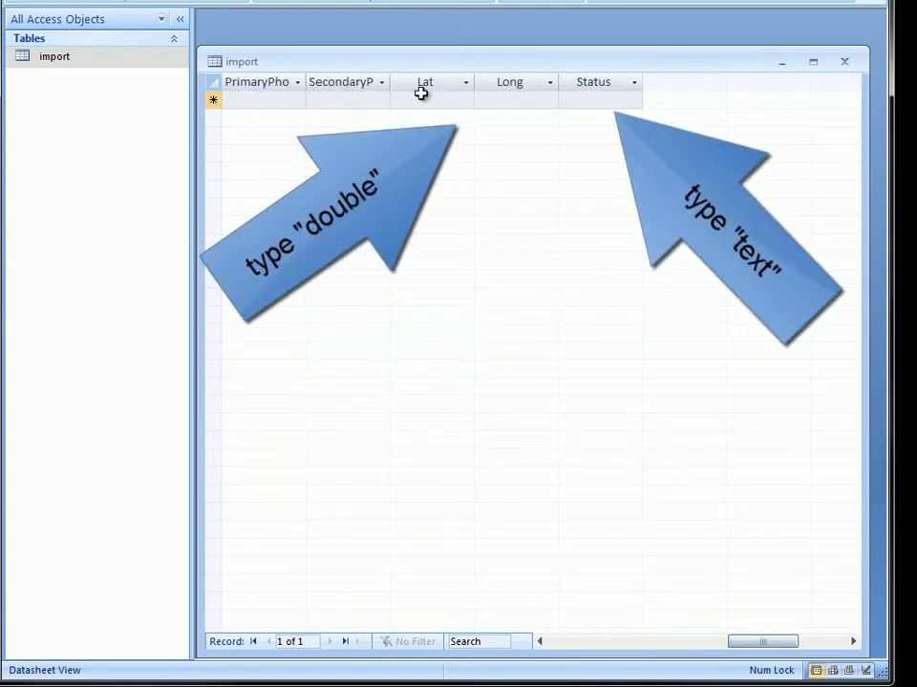
left_click(852, 60)
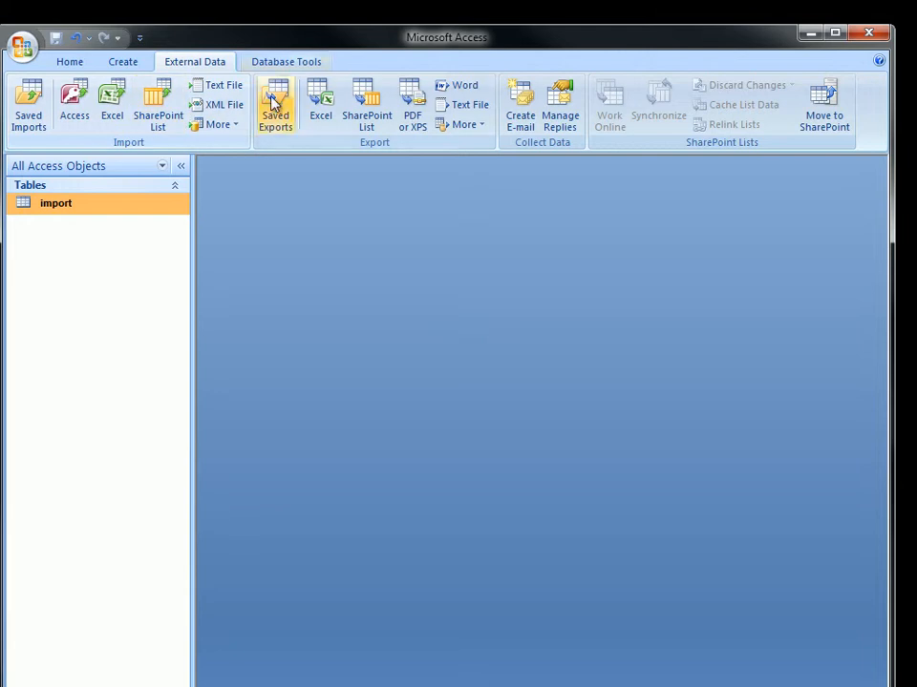
Start a text file import with Export fro WEMMS.csv from the Desktop as the source
left_click(220, 89)
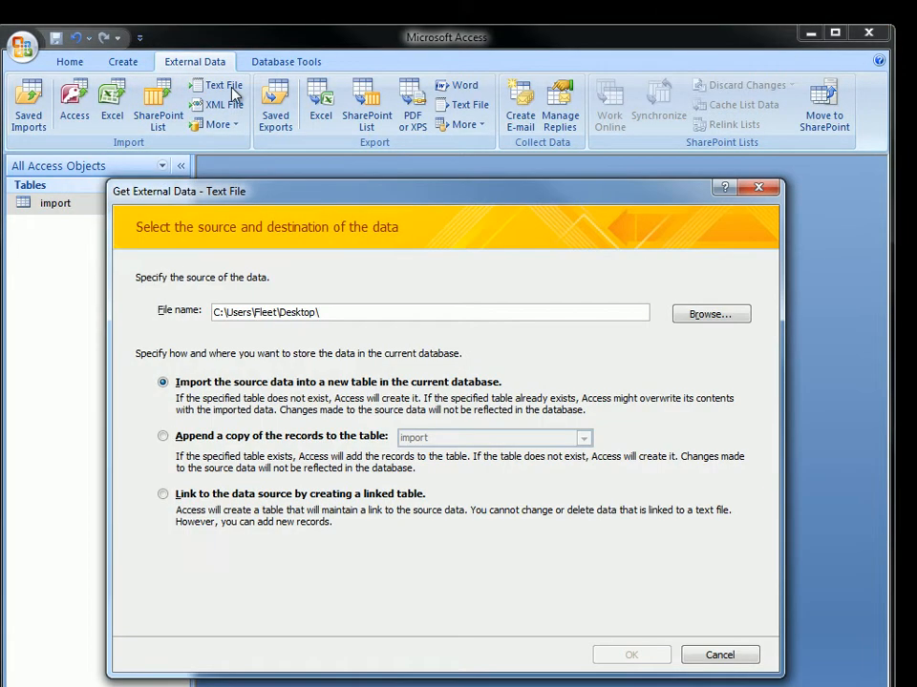
left_click(710, 314)
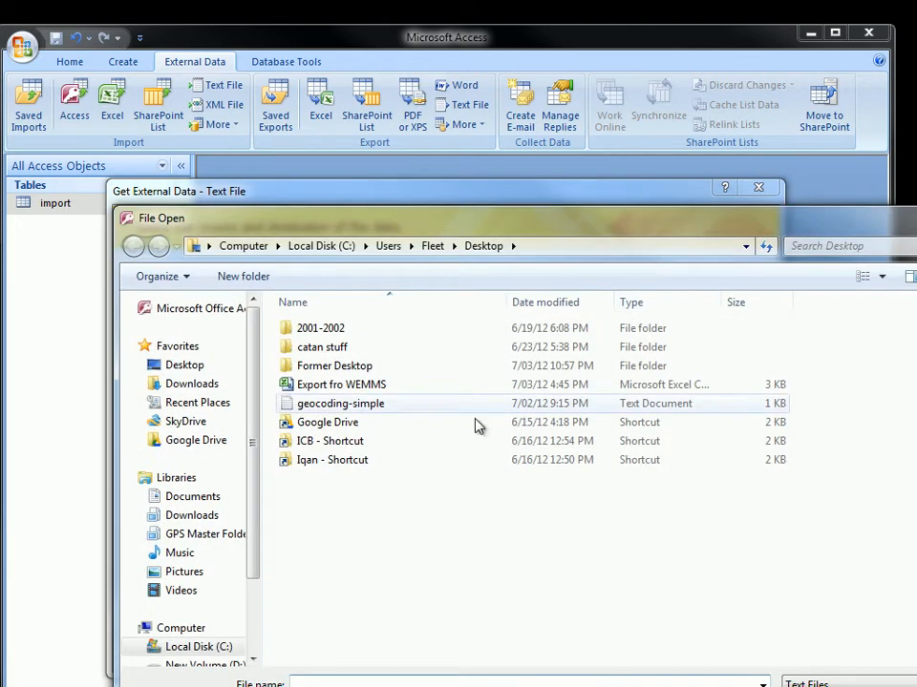
left_click(311, 386)
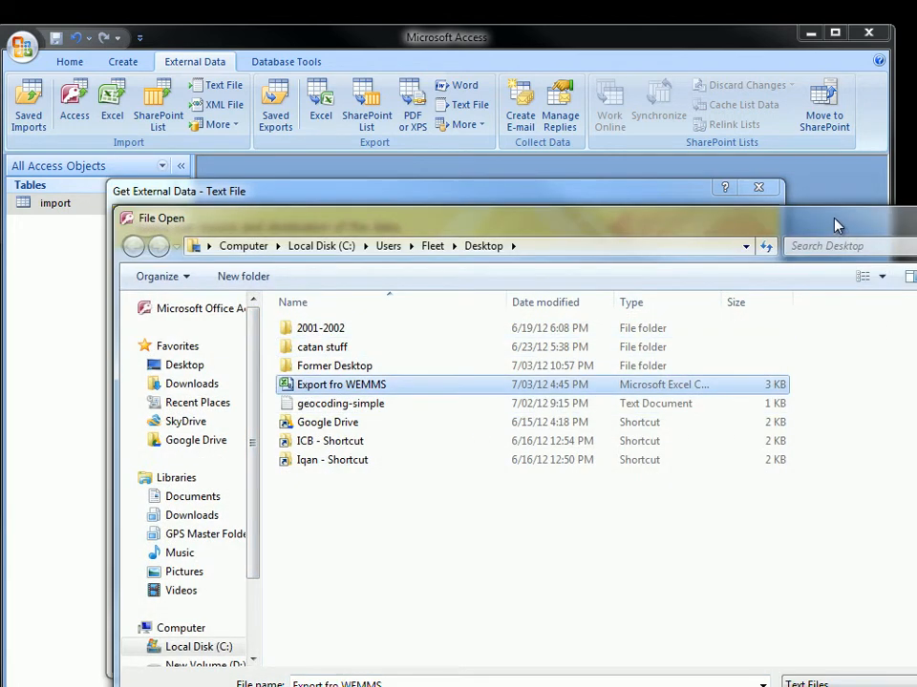
left_click_drag(838, 222, 757, 142)
left_click(741, 636)
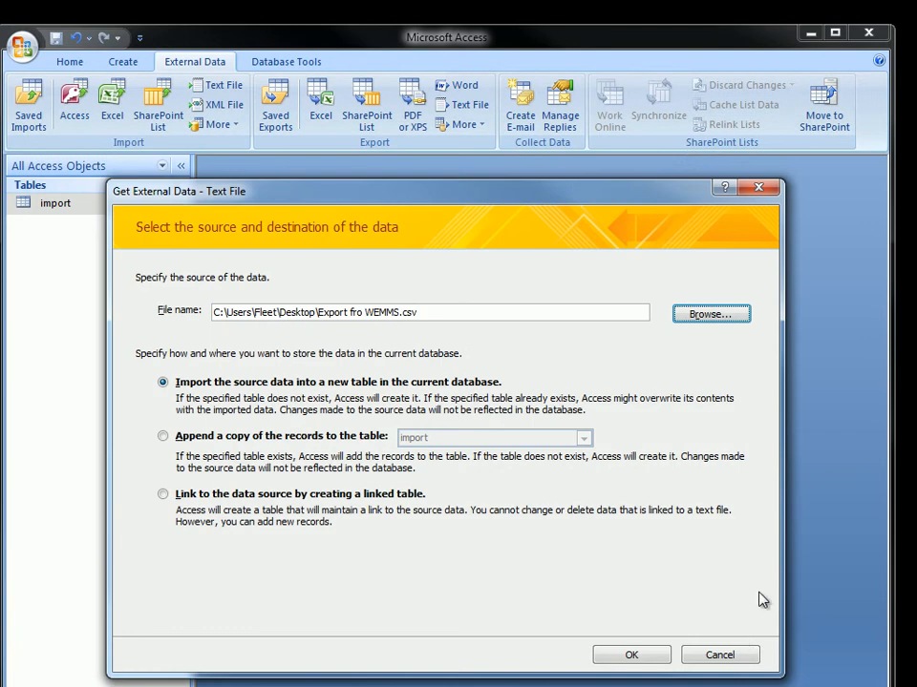
Append the file's records to the import table as comma-delimited text and finish without saving the import steps
left_click(182, 437)
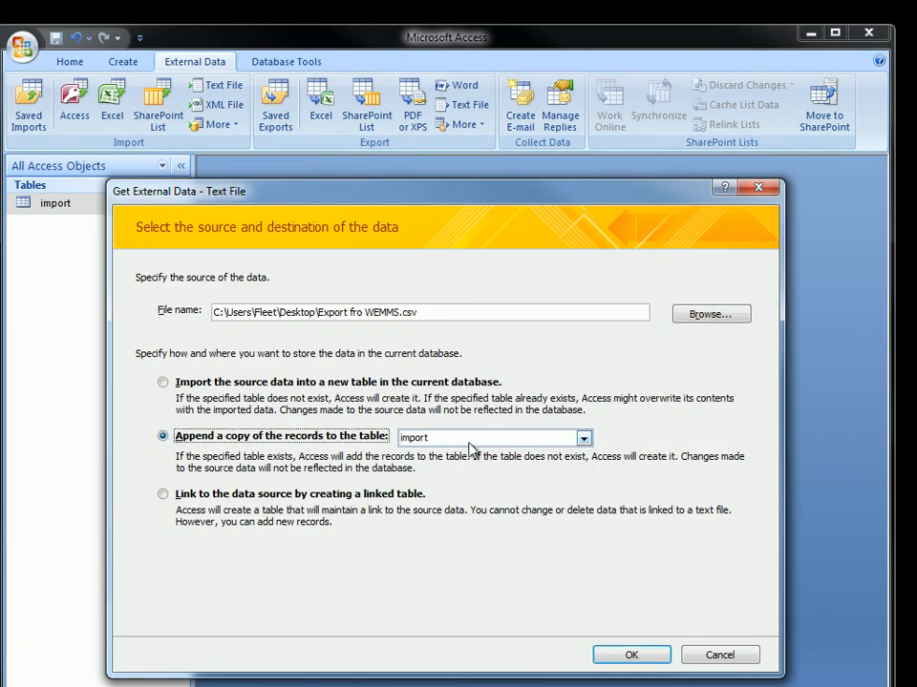
left_click(632, 655)
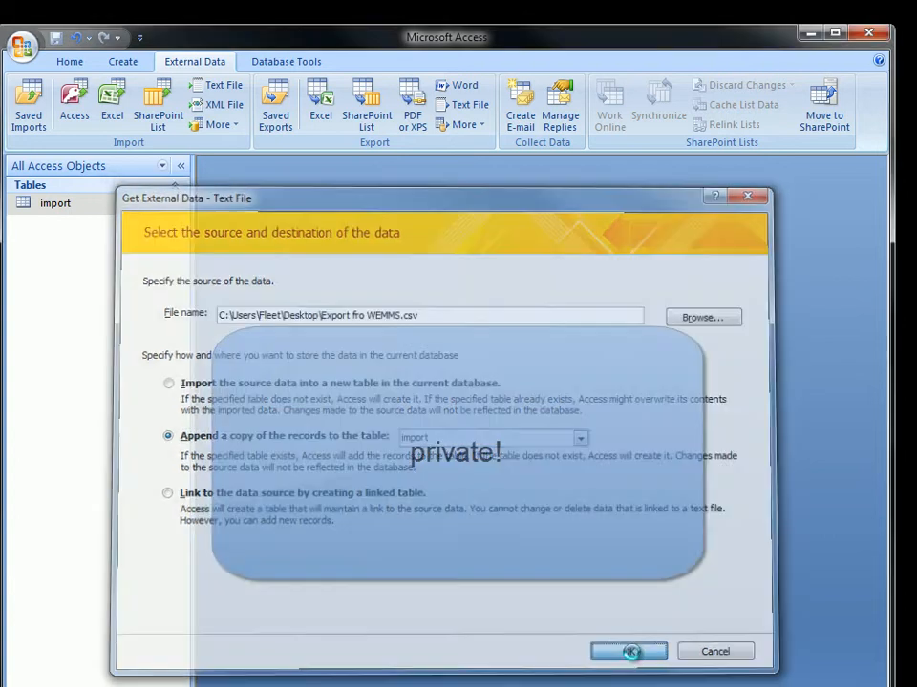
left_click(628, 590)
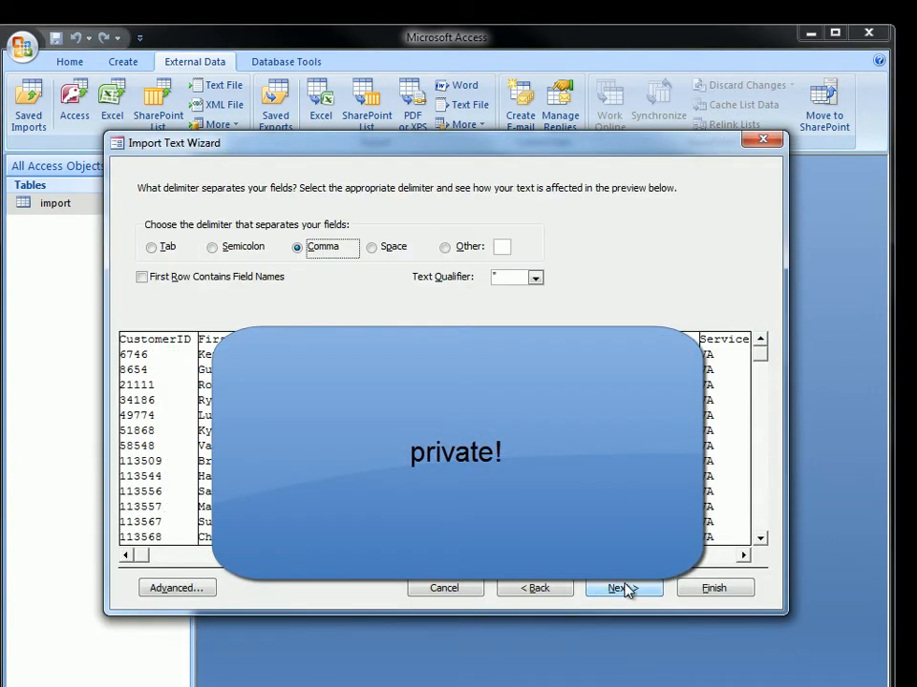
left_click(630, 591)
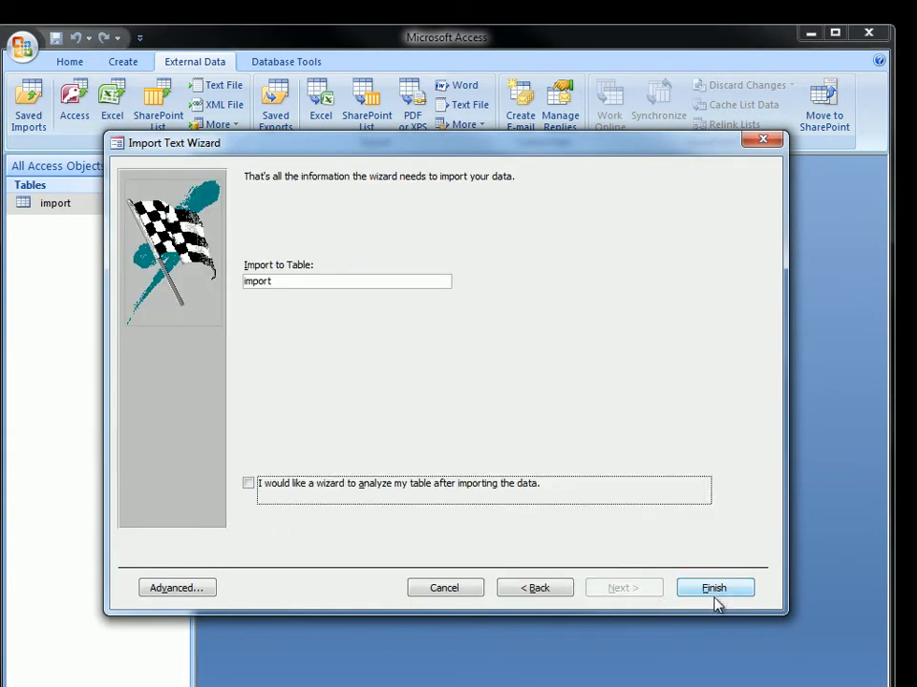
left_click(714, 590)
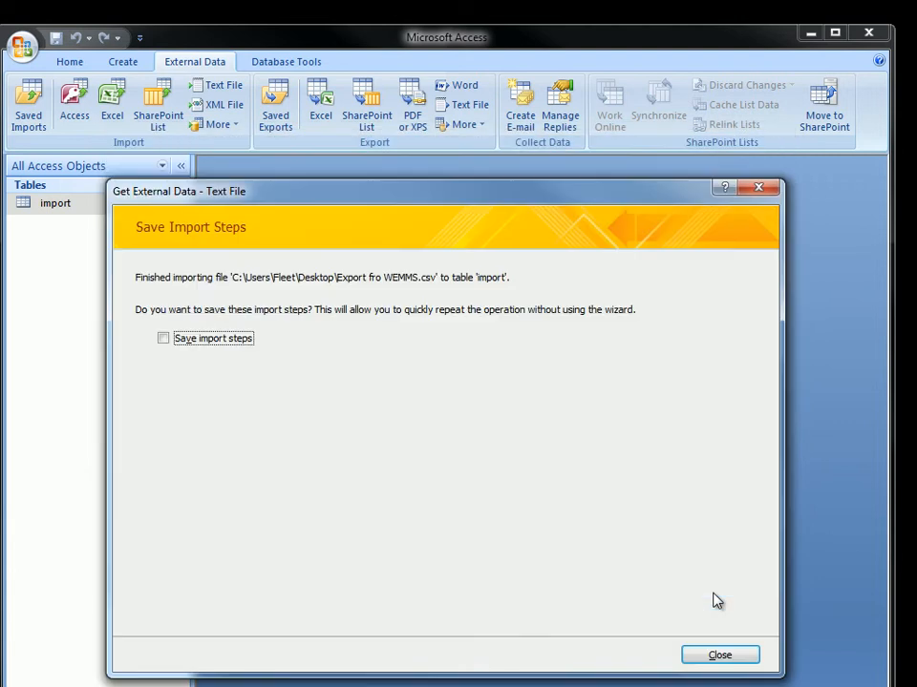
left_click(723, 658)
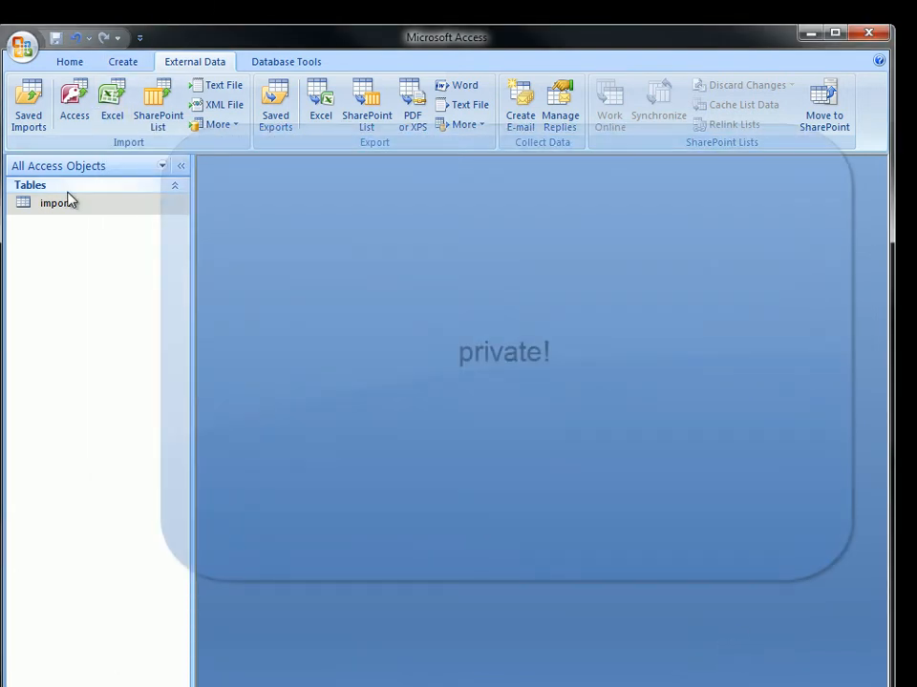
Open the import table, check its Lat, Long and Status columns, and close the table
double_click(51, 207)
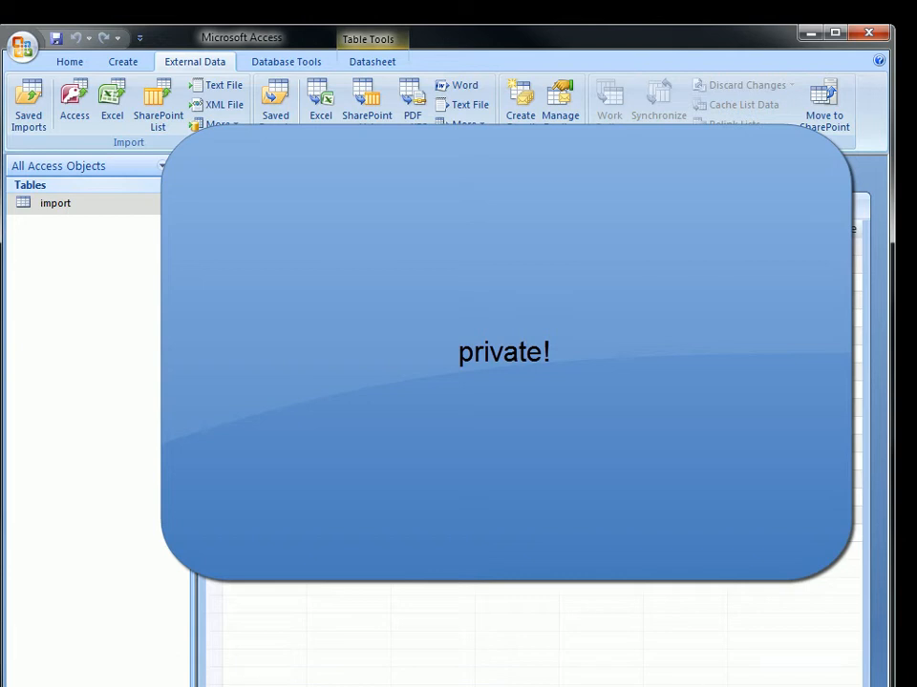
left_click_drag(567, 671, 749, 671)
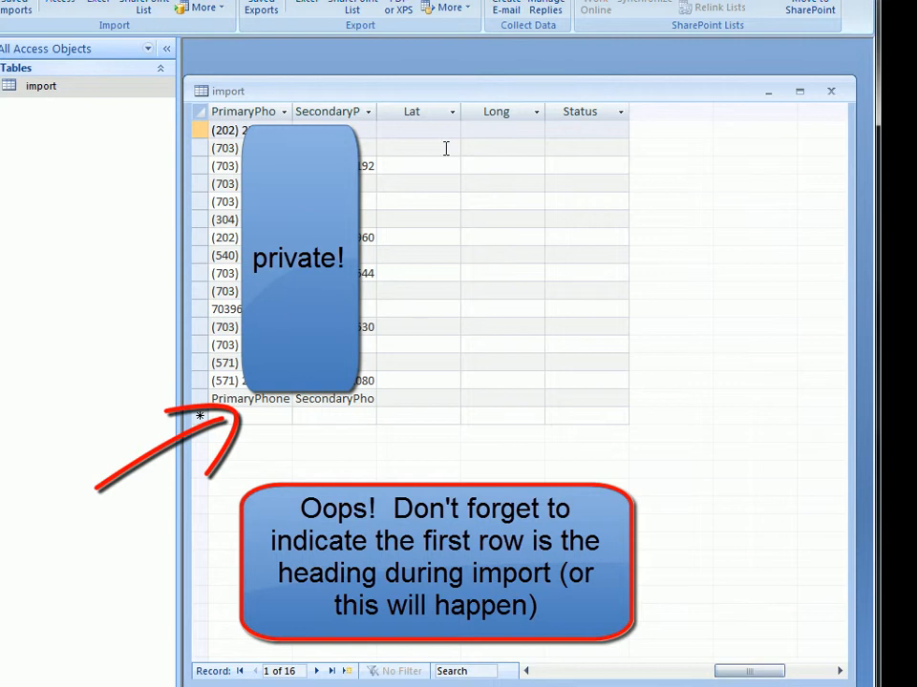
left_click(831, 90)
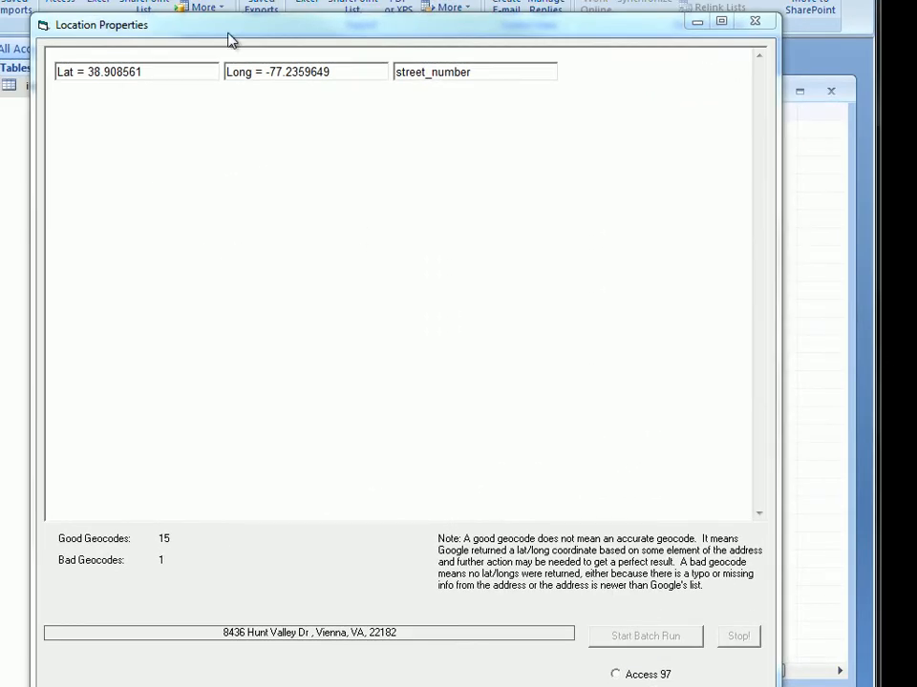
In GoogleGeocodeAid, highlight the street_number result of the batch run and close the Location Properties window
left_click_drag(476, 78, 348, 86)
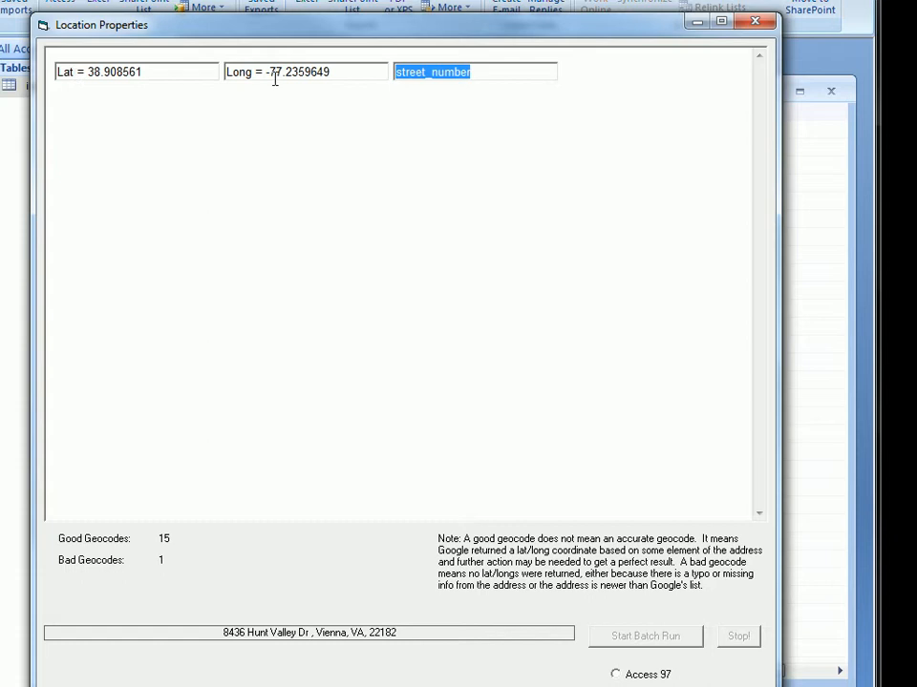
left_click(755, 21)
In the Access import table, widen the Status column to fit its text and place the cursor in the "route" status cell
left_click(588, 130)
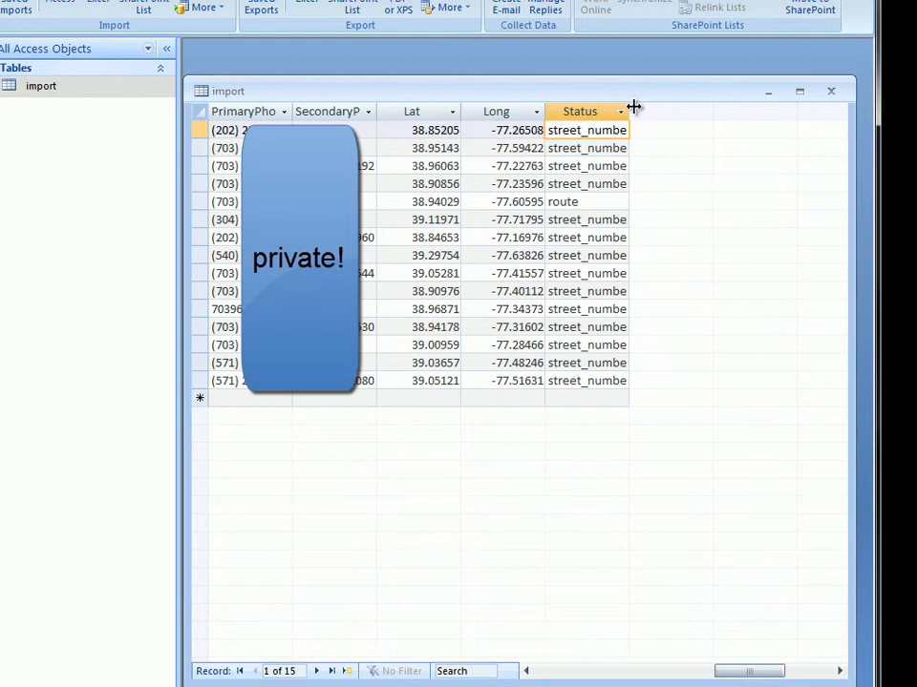
left_click_drag(632, 108, 661, 112)
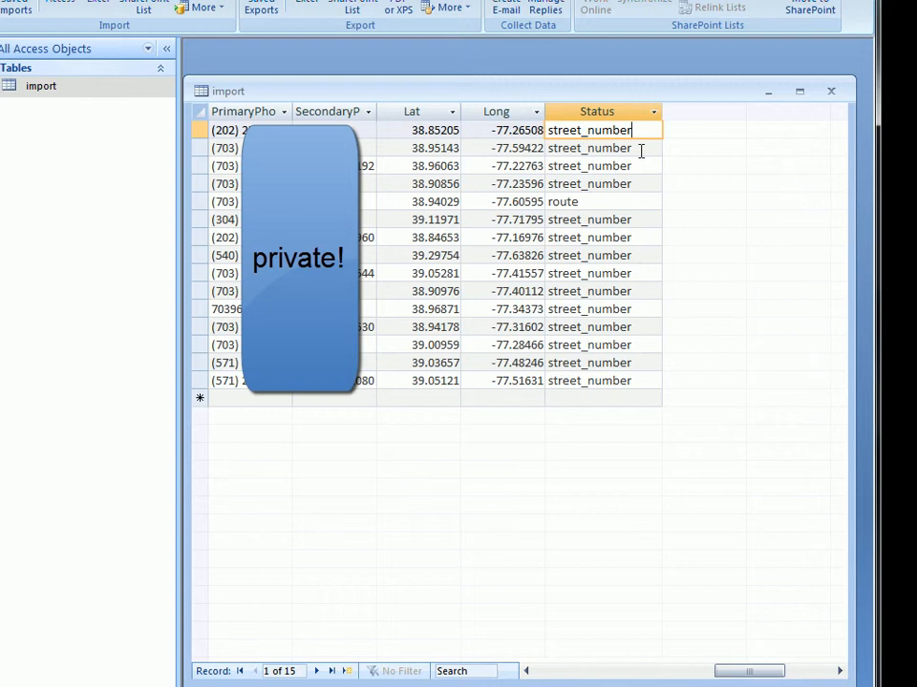
left_click(610, 201)
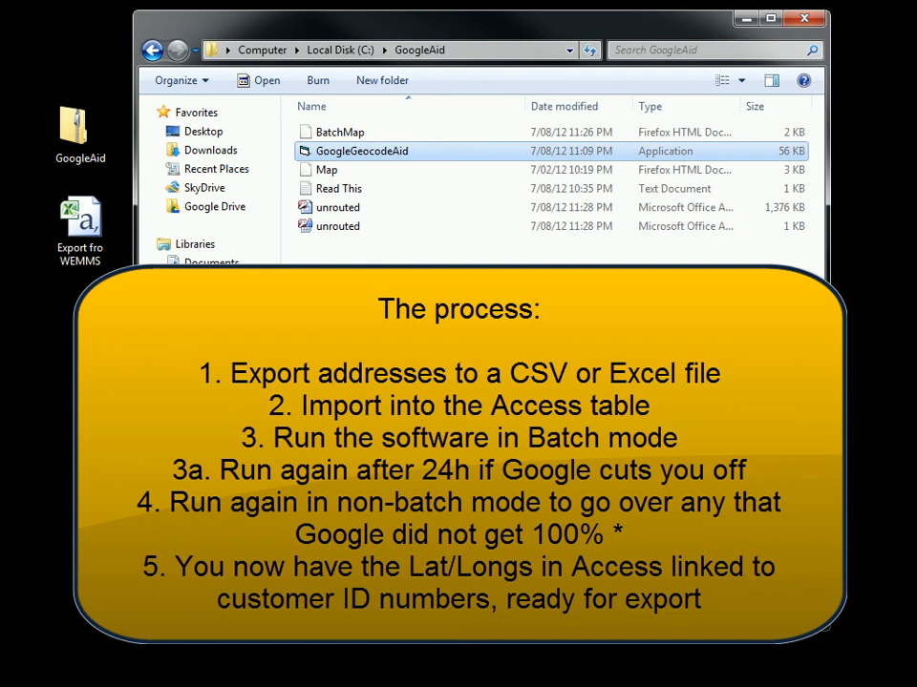
Close the GoogleAid folder window in Windows Explorer
left_click(807, 23)
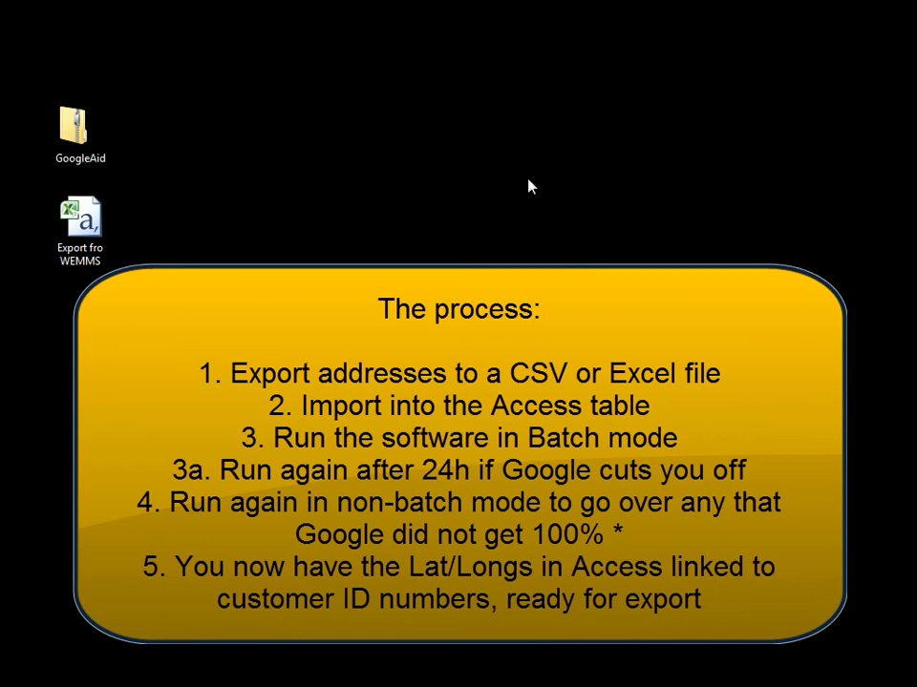